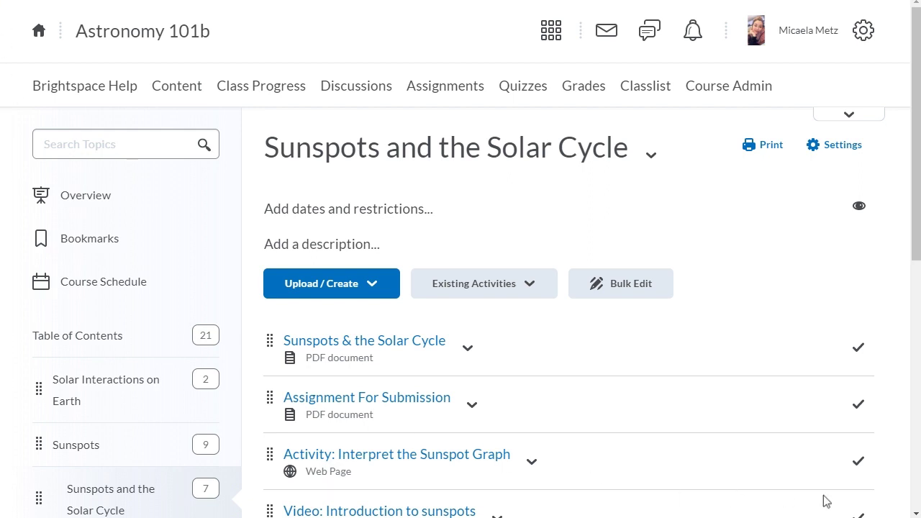
# Edit the Sunspot Cycle Graphing Activity's properties in place and reveal its dates and restrictions.
pyautogui.click(916, 502)
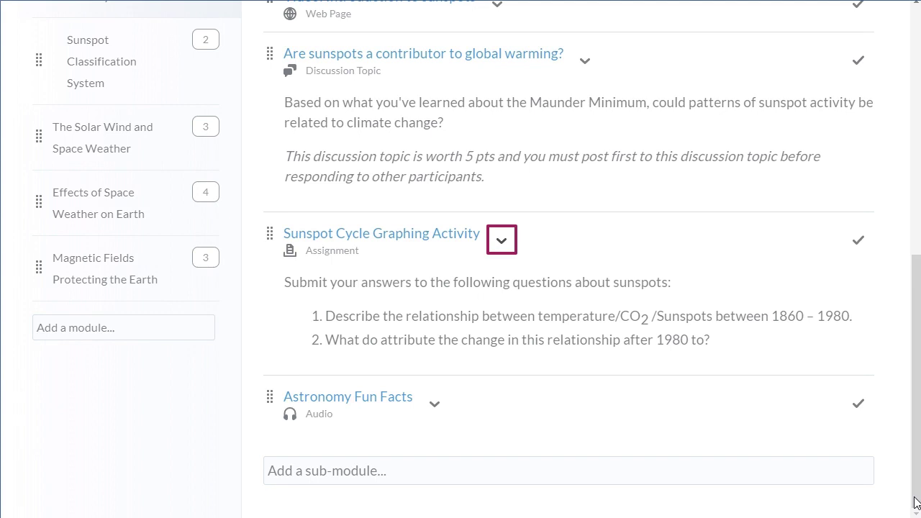
pyautogui.click(502, 243)
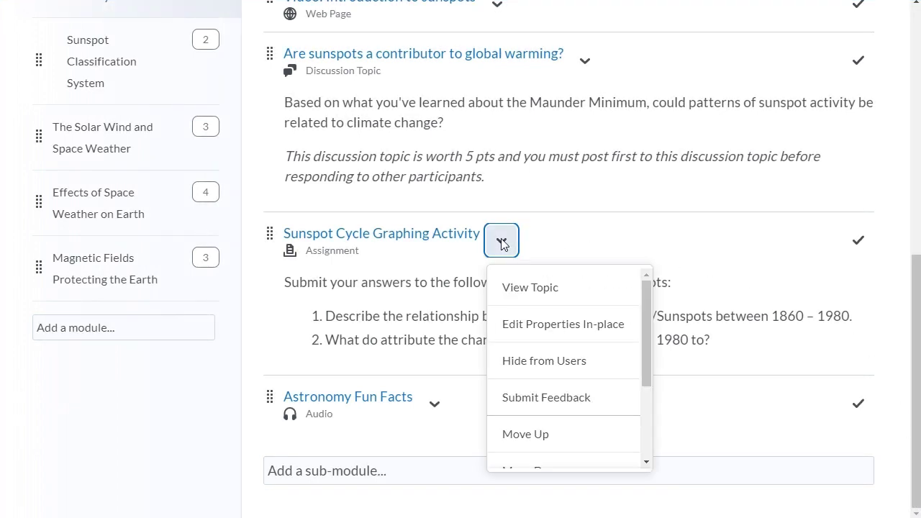
pyautogui.click(537, 325)
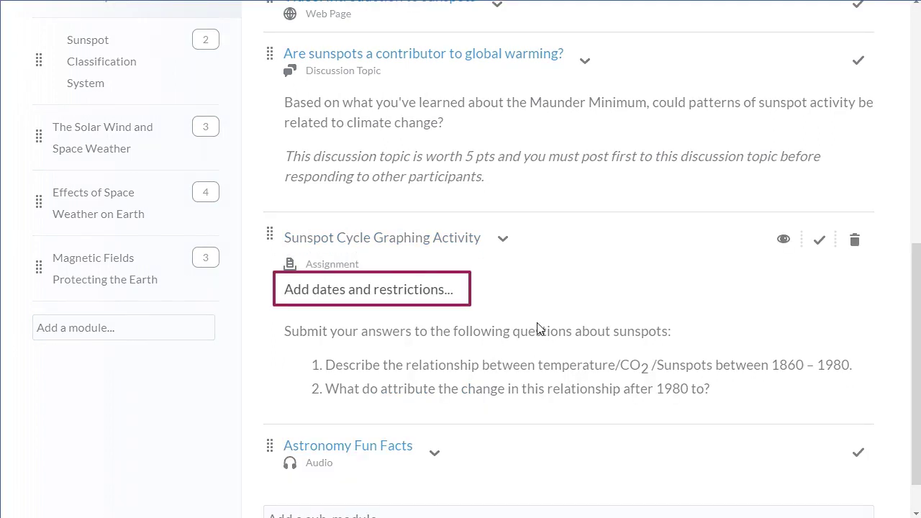
pyautogui.click(292, 290)
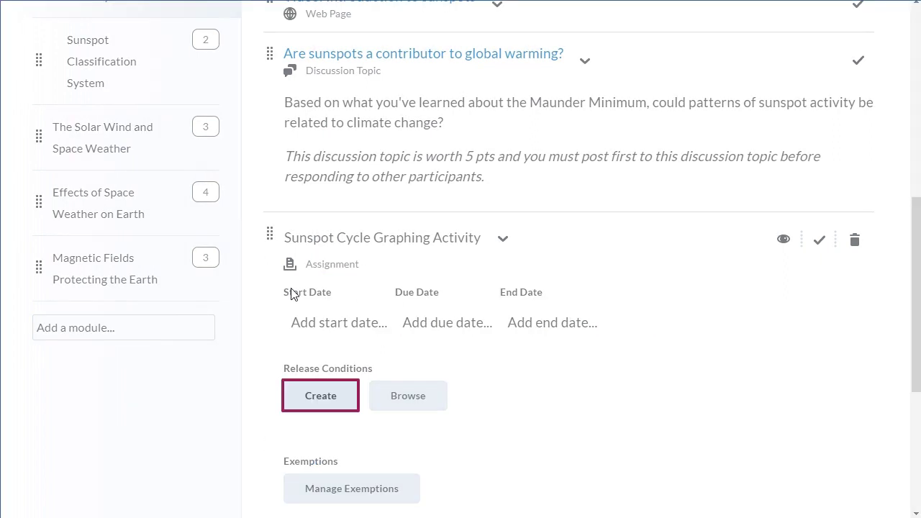
# Create a 'Visited content topic' release condition on the 'Sunspots & the Solar Cycle' topic.
pyautogui.click(317, 396)
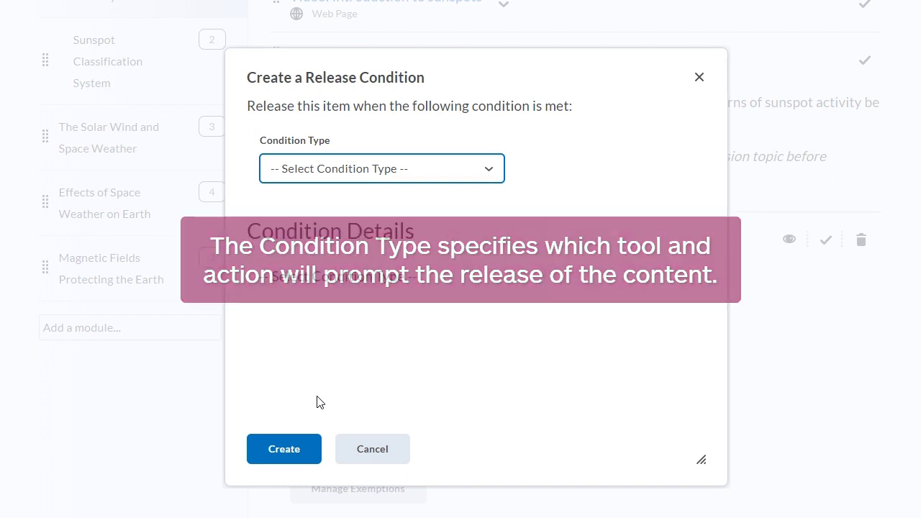
pyautogui.click(488, 173)
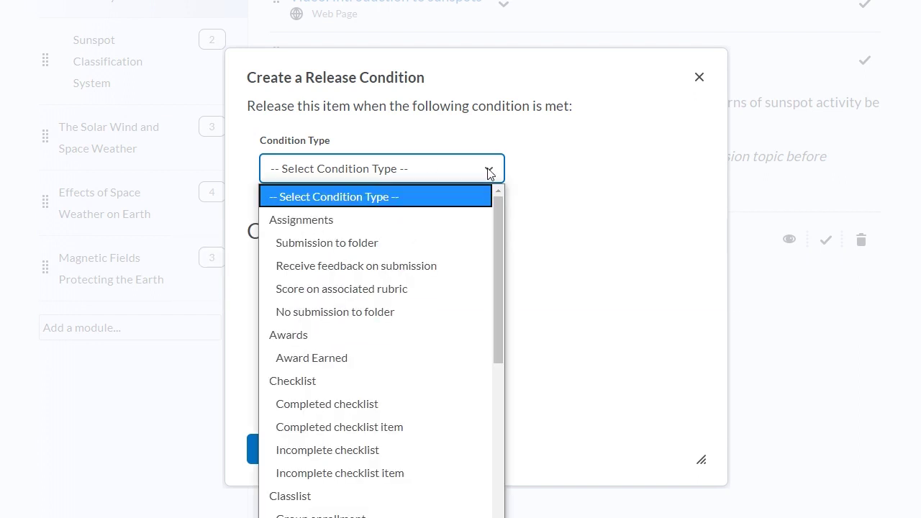
pyautogui.scroll(-5, 500, 511)
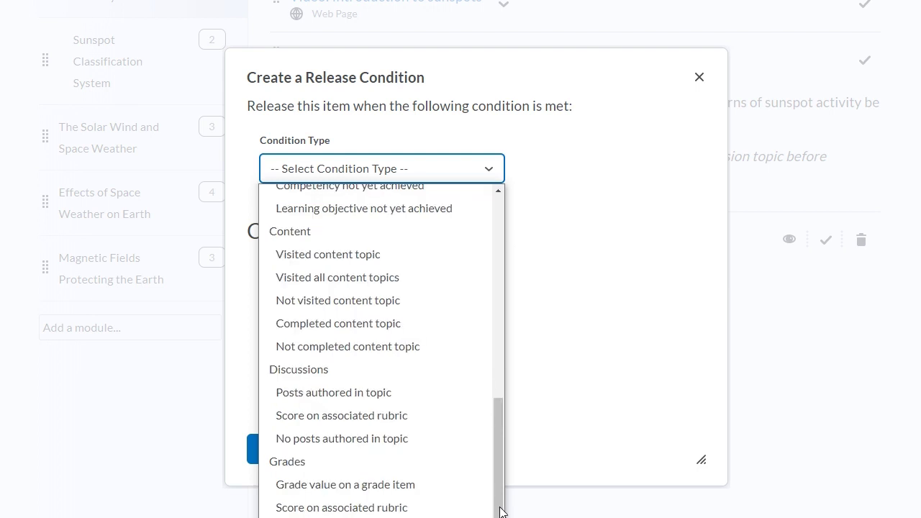
pyautogui.click(316, 260)
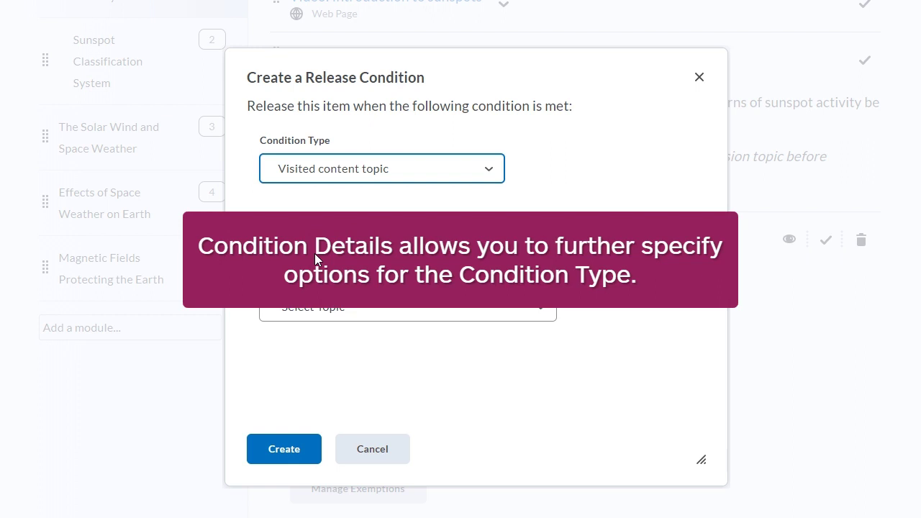
pyautogui.click(543, 310)
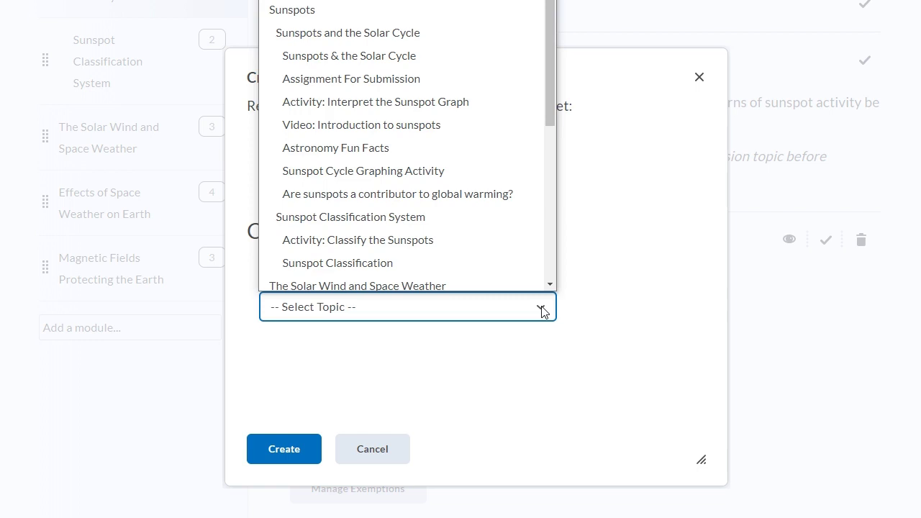
pyautogui.click(374, 55)
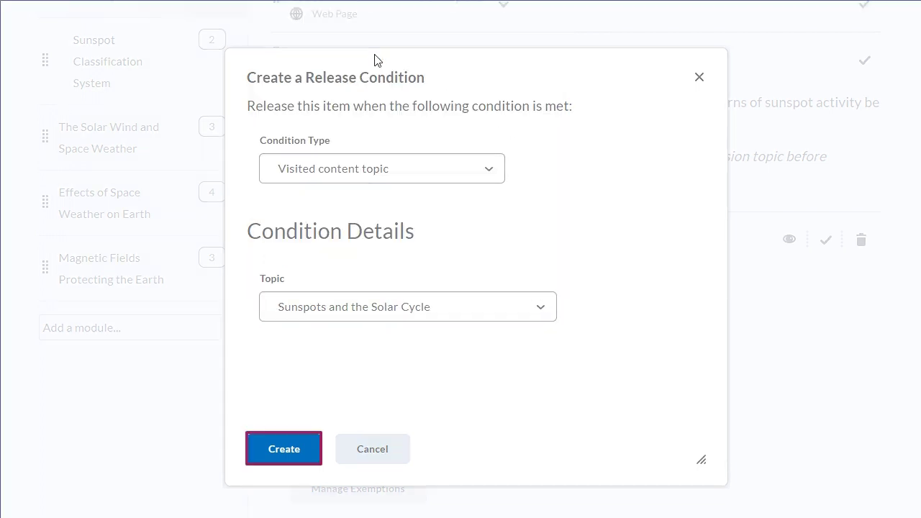
pyautogui.click(280, 449)
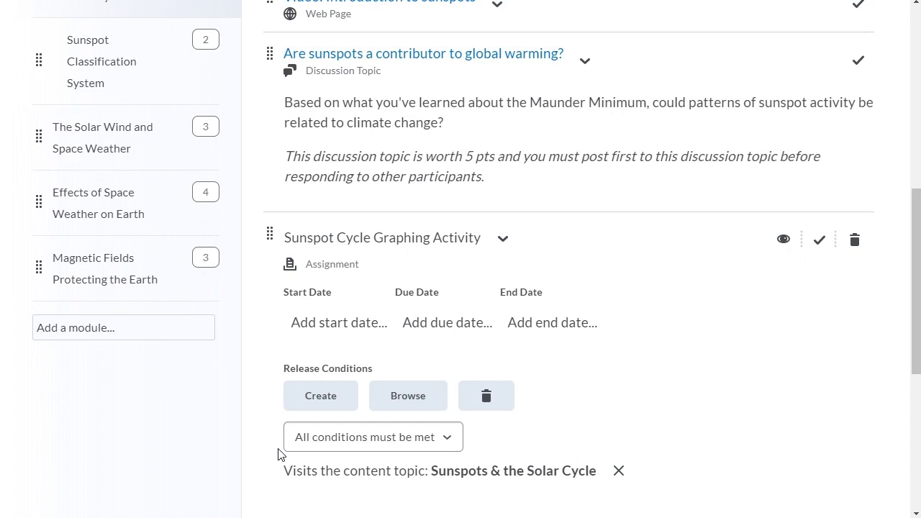
# Save the assignment with its new visited-topic release condition using Update.
pyautogui.scroll(-2, 915, 443)
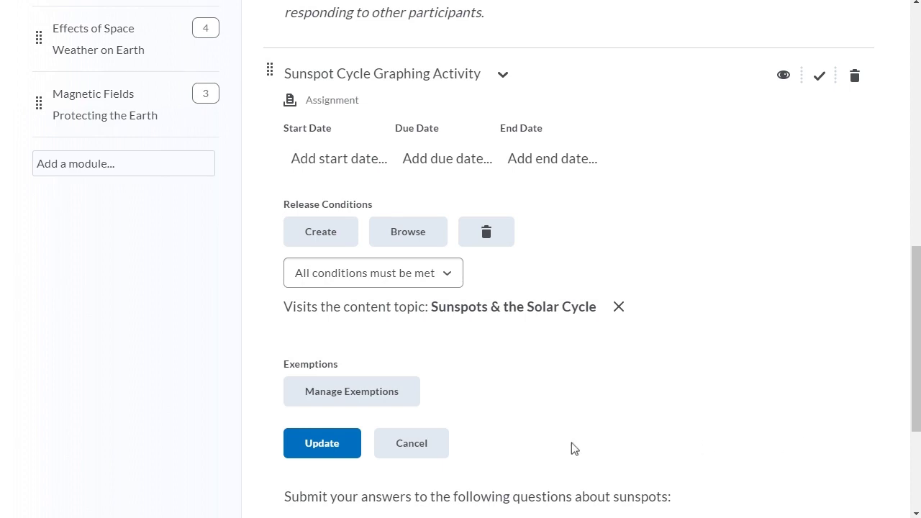
pyautogui.click(321, 443)
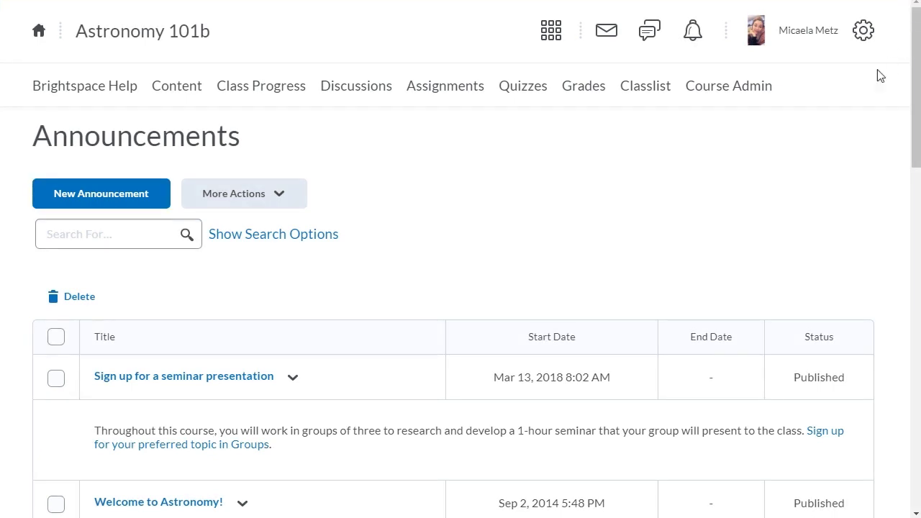
# Start a new announcement headlined 'Additional Resources' and paste in the prepared Sunspots resources message.
pyautogui.click(99, 196)
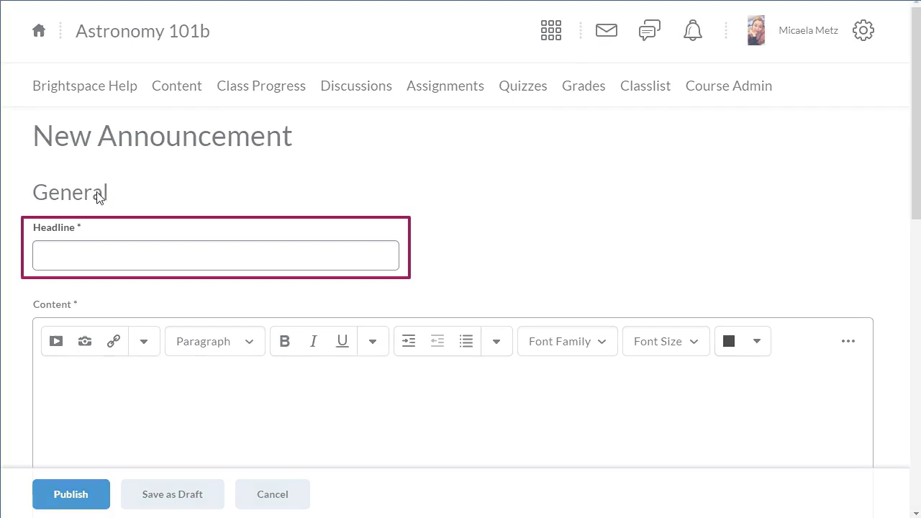
pyautogui.click(42, 260)
pyautogui.write('Additional Resources')
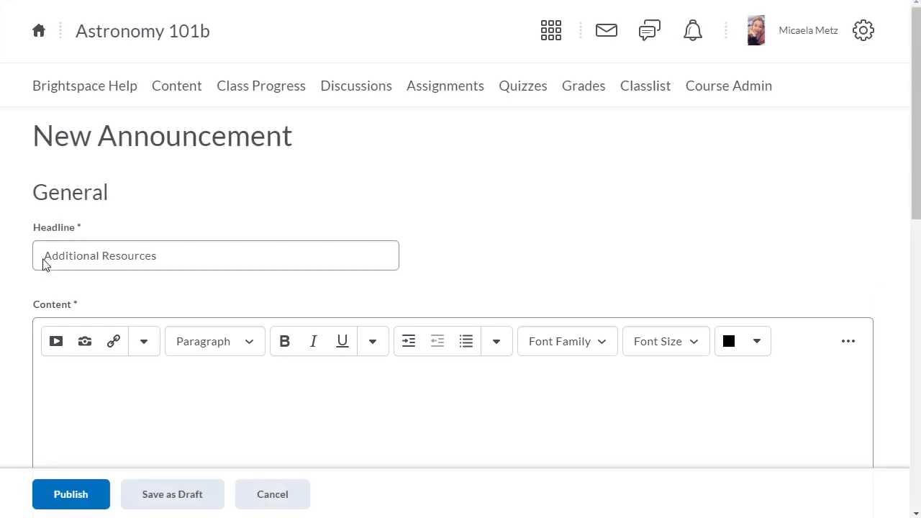
pyautogui.click(44, 381)
pyautogui.write('{First Name}, here are some additional resources on Sunspots that you might find beneficial when preparing for the final cumulative final assessment.')
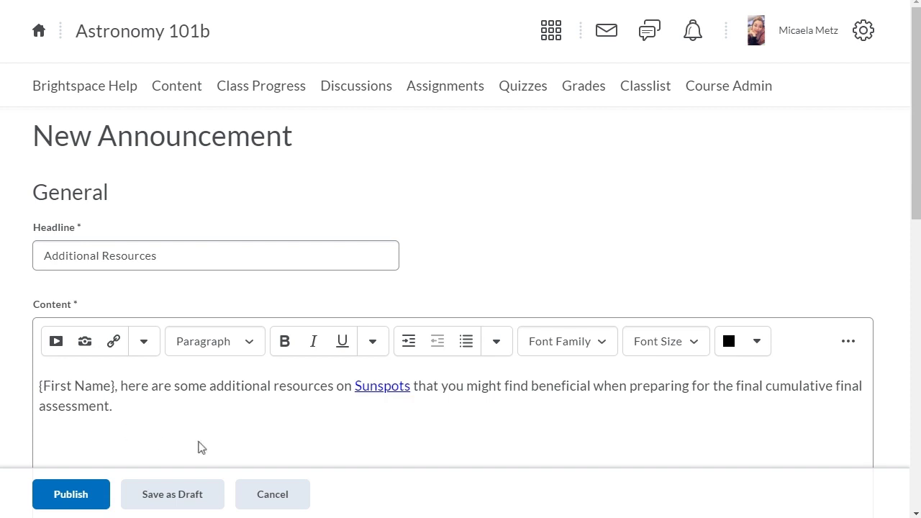
pyautogui.click(910, 496)
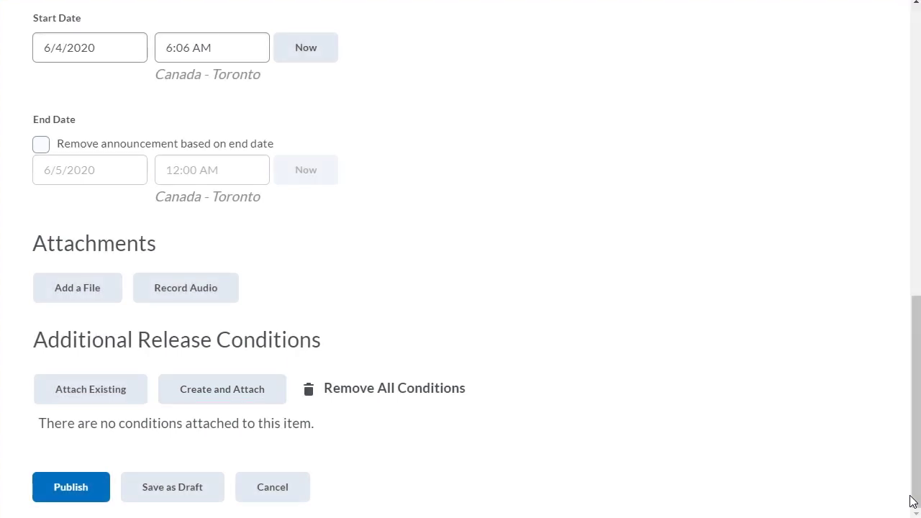
# Attach a grade-value condition: Sunspot Cycle Assignment less than or equal to 60%.
pyautogui.click(217, 387)
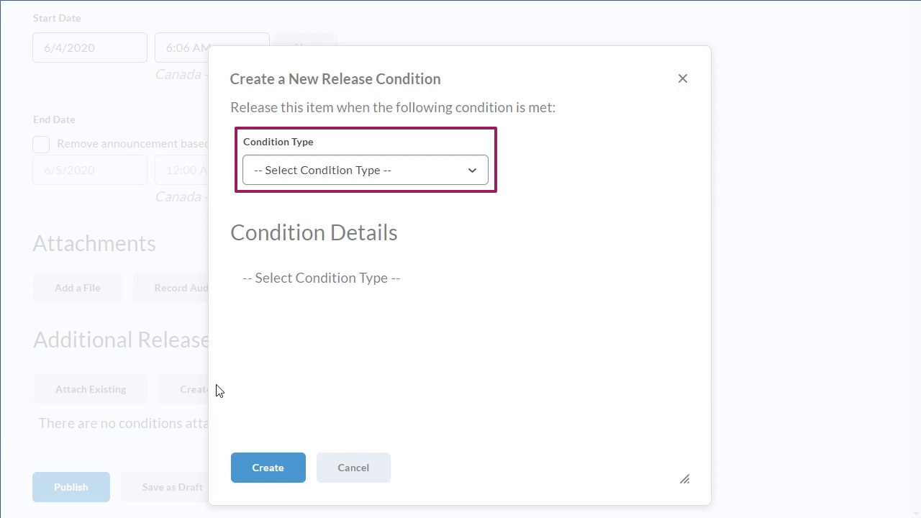
pyautogui.click(473, 173)
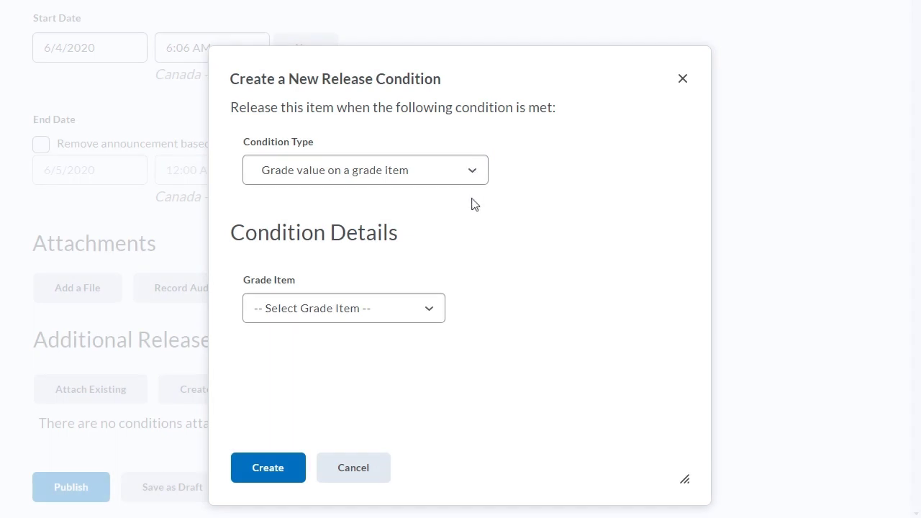
pyautogui.click(427, 315)
pyautogui.click(427, 317)
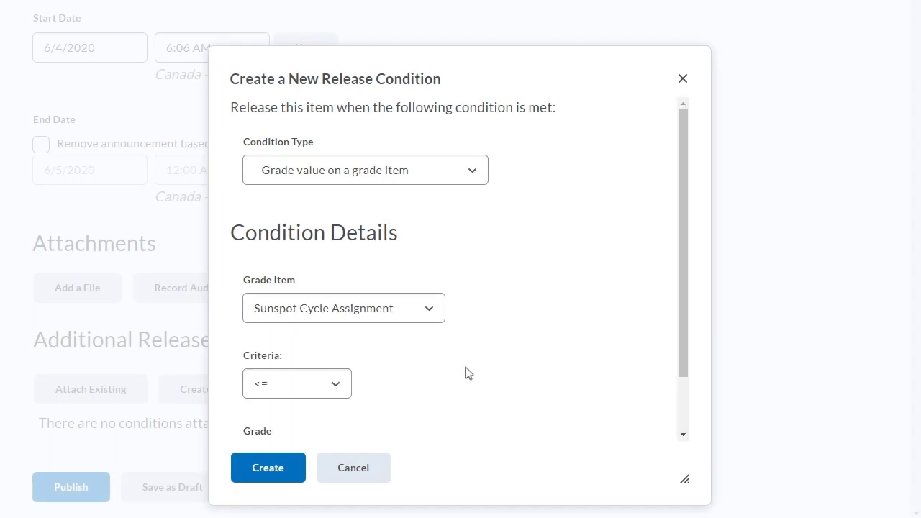
pyautogui.click(678, 416)
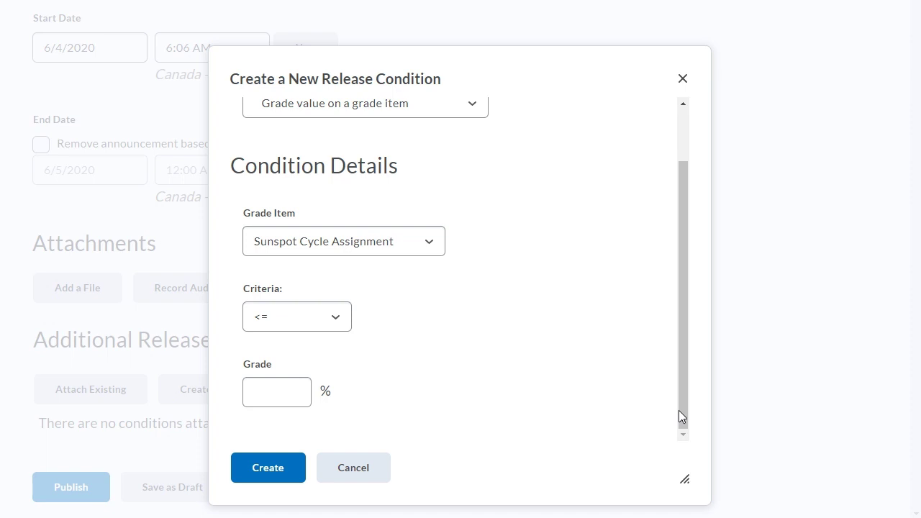
pyautogui.click(255, 397)
pyautogui.write('60')
pyautogui.press('Tab')
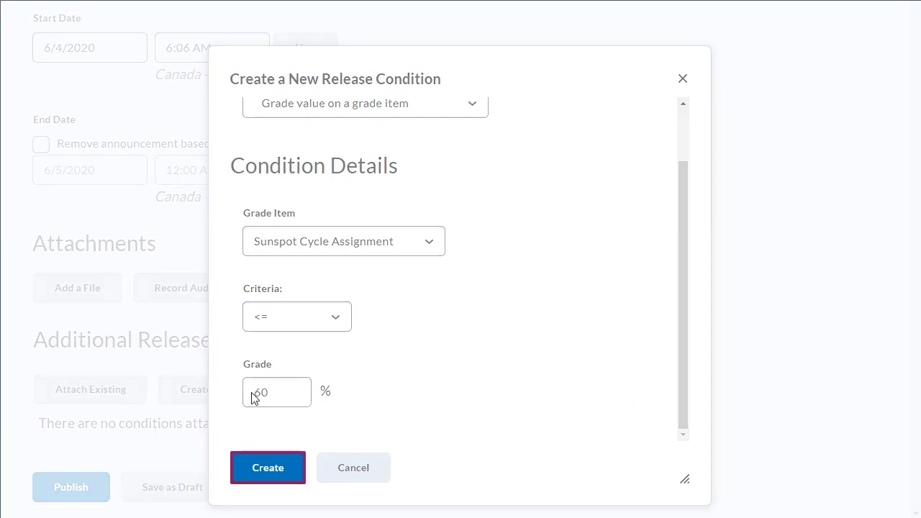
pyautogui.click(267, 468)
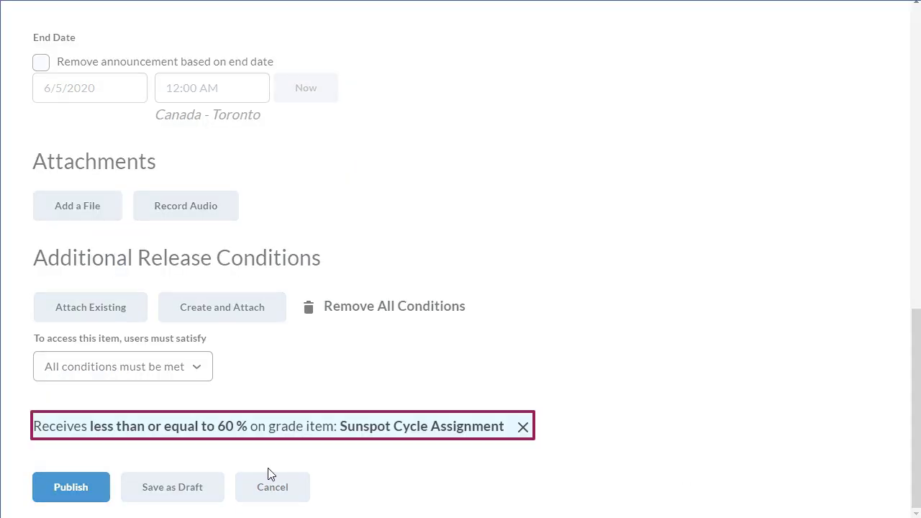
# Publish the 'Additional Resources' announcement with its 60% grade release condition.
pyautogui.press('Tab')
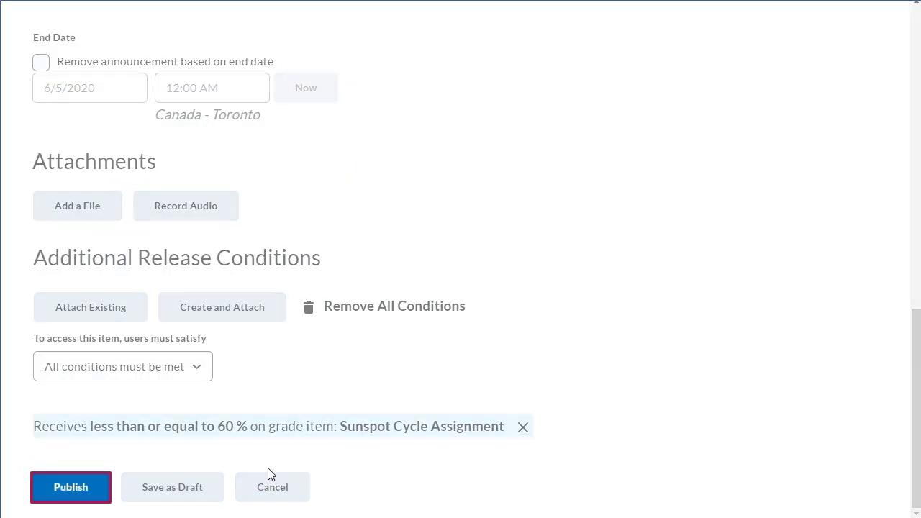
pyautogui.click(65, 487)
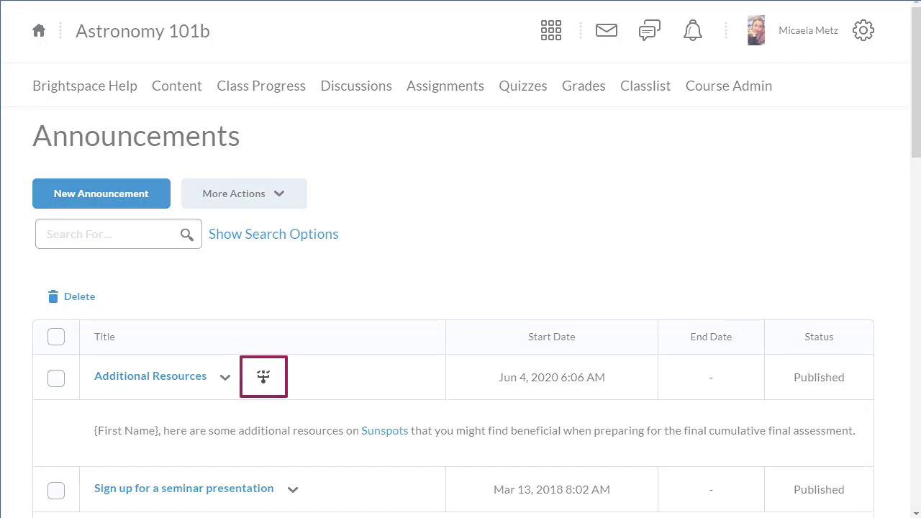